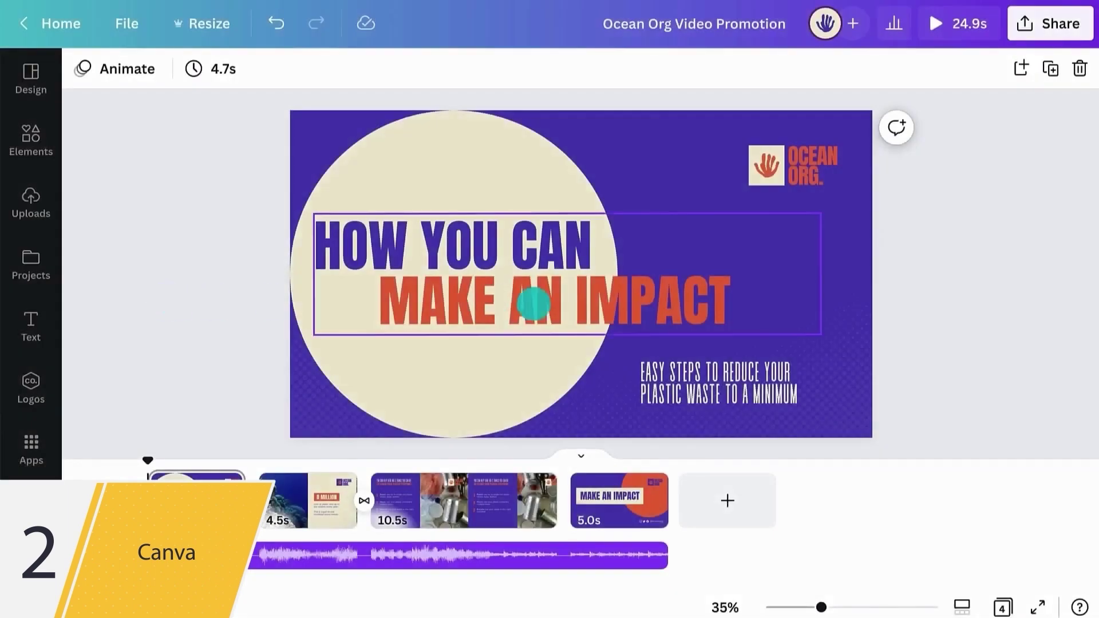
Step: Select the HOW YOU CAN headline and browse its text animation options
click(541, 301)
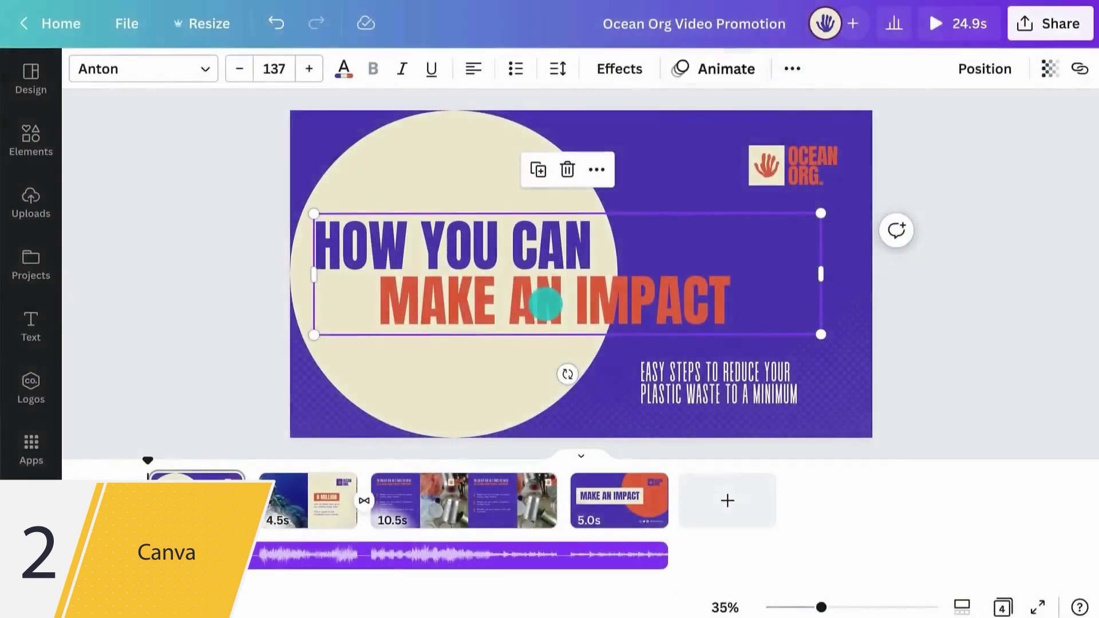
click(700, 74)
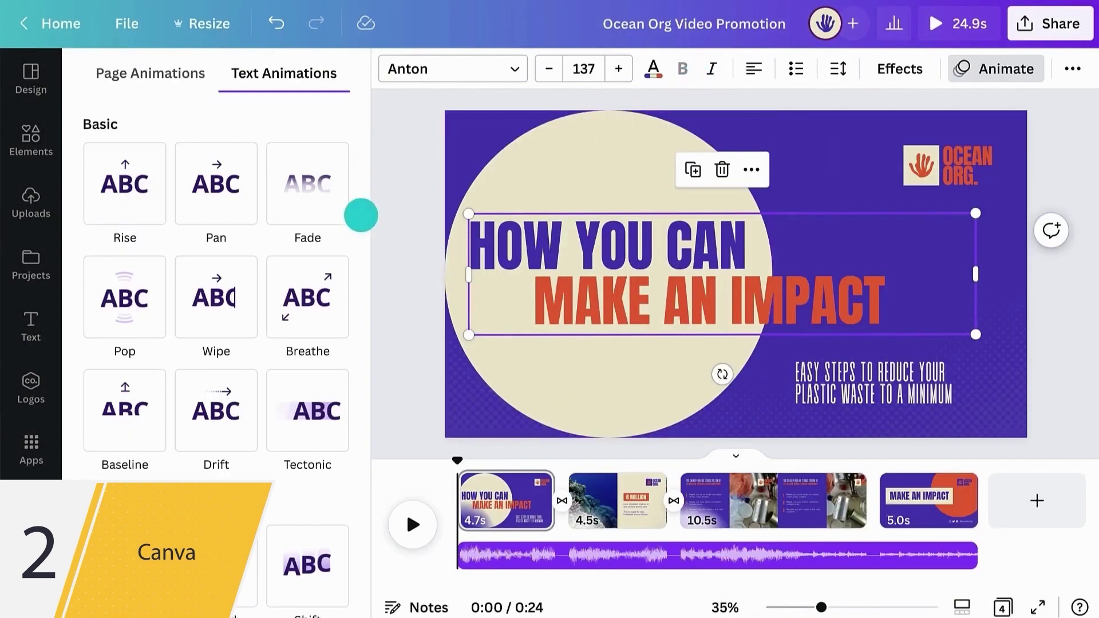
scroll(360, 215, down, 3)
scroll(361, 216, down, 8)
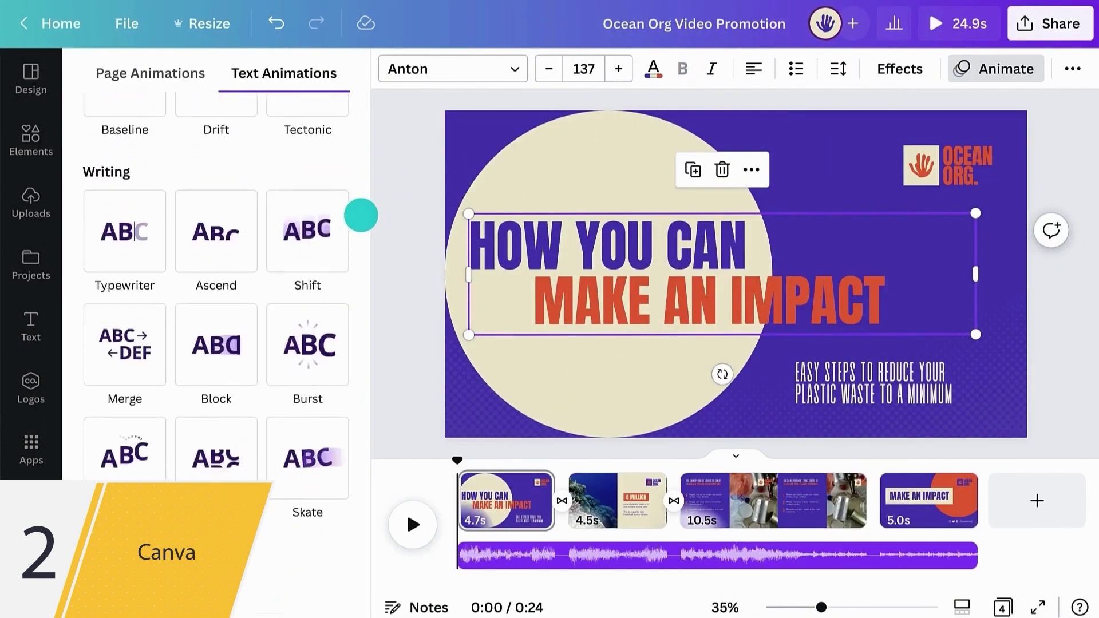
scroll(360, 215, down, 2)
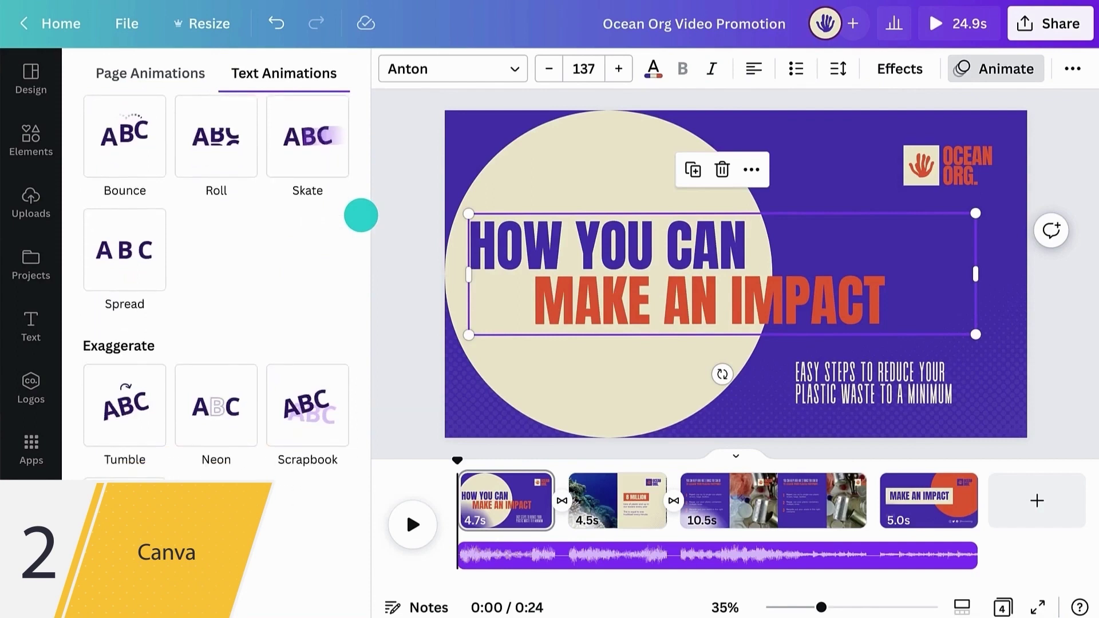
scroll(360, 215, up, 15)
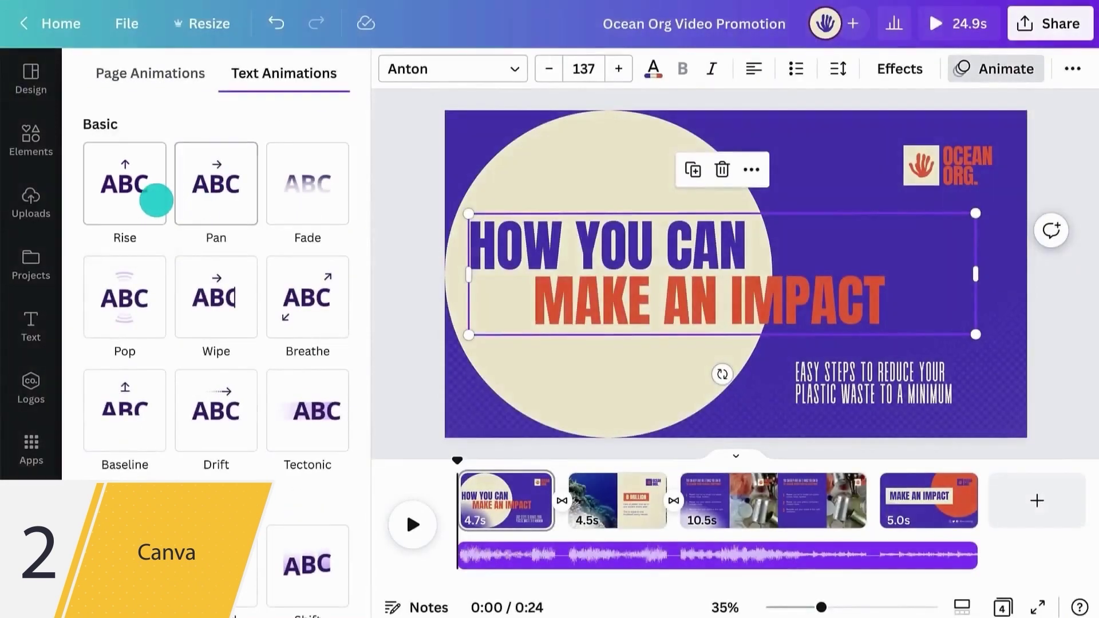
Step: Apply Rise to the headline, speed it up, then remove the animation again
click(155, 200)
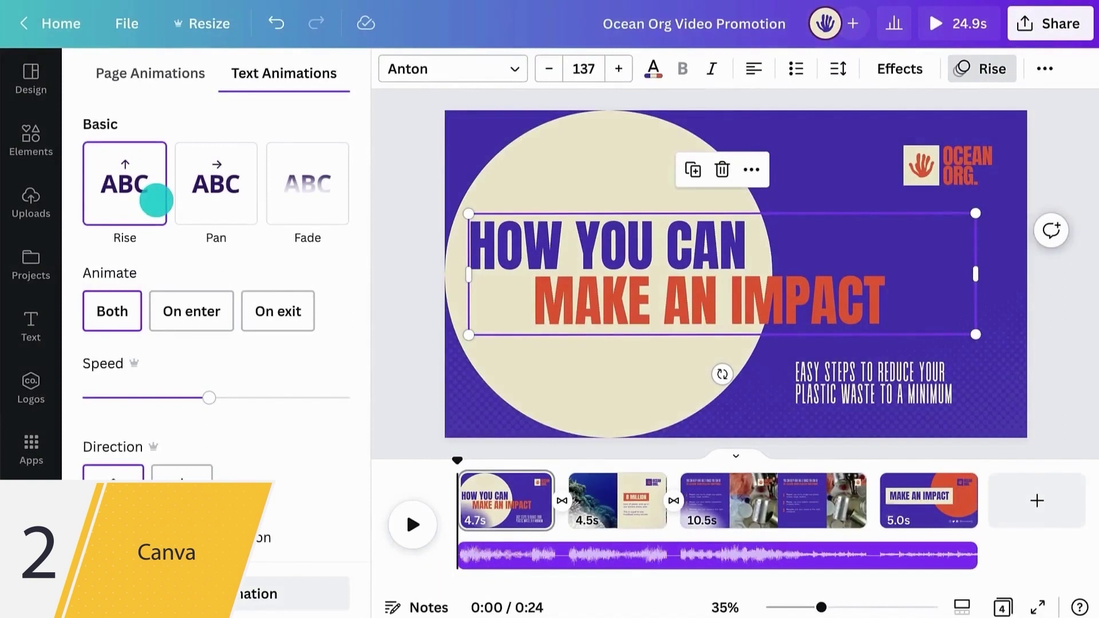
drag(218, 395, 272, 399)
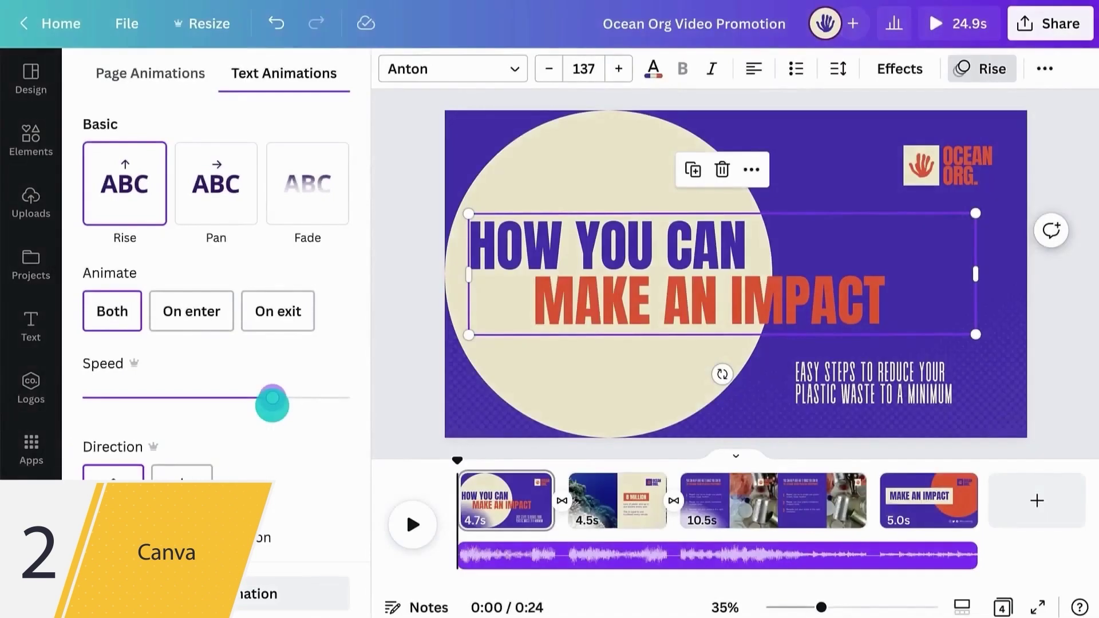
click(344, 593)
scroll(366, 582, down, 2)
scroll(367, 583, down, 3)
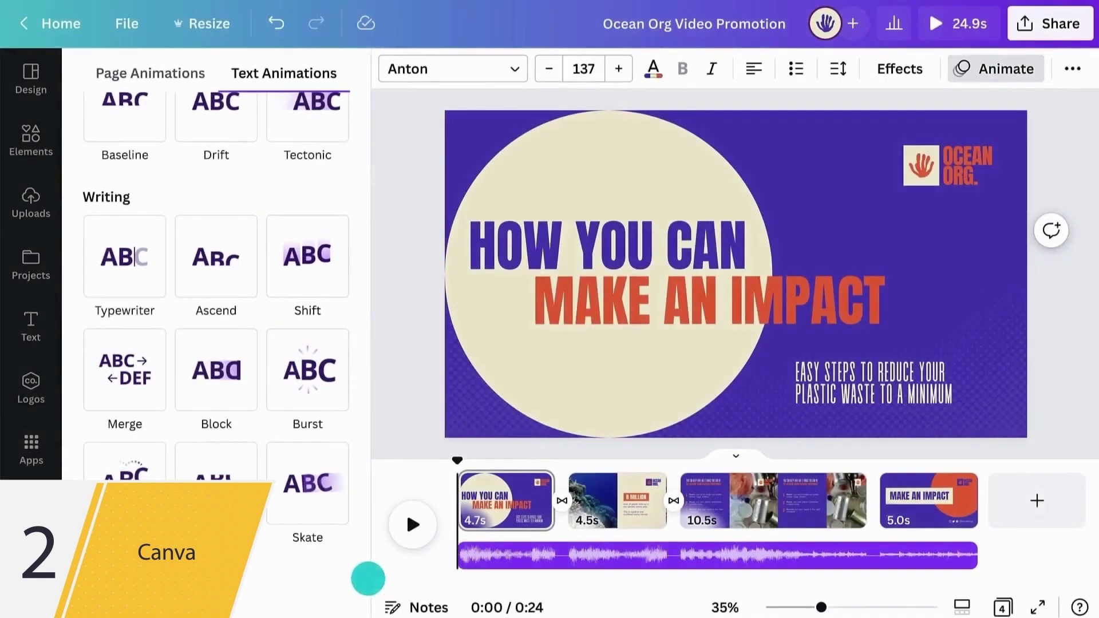
Step: Give the headline a word-by-word Shift animation moving down, then go to page 2
click(319, 273)
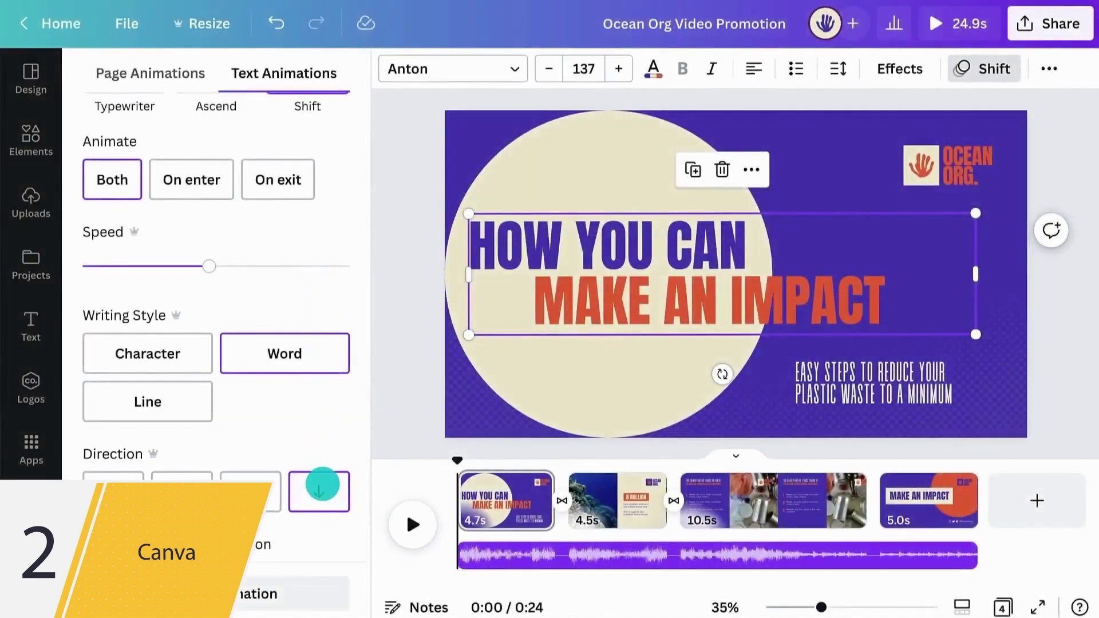
click(322, 487)
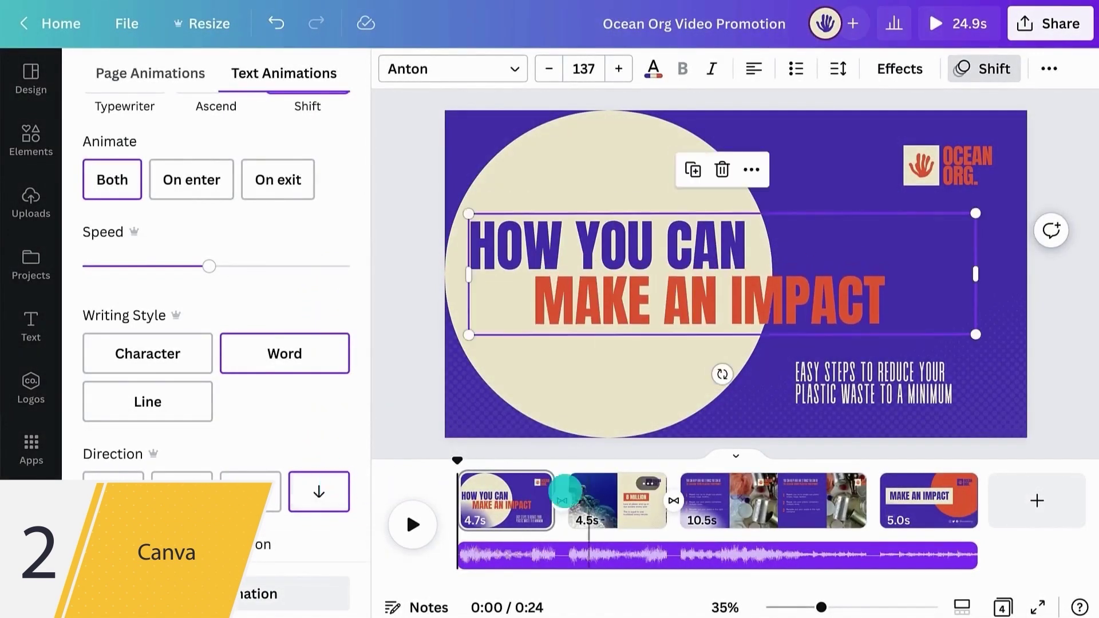
click(594, 493)
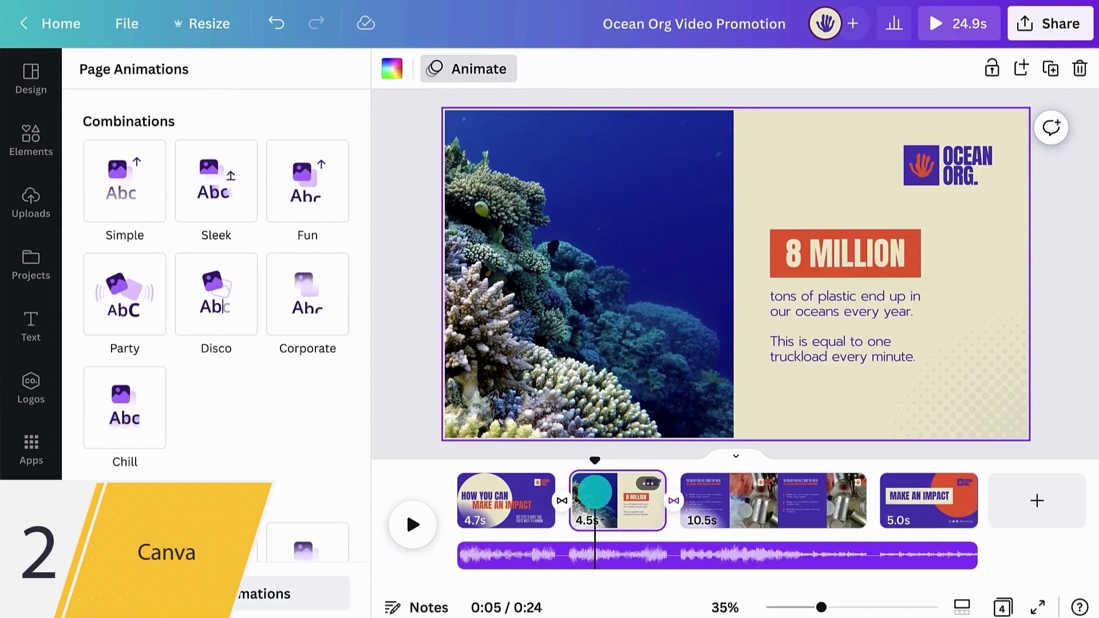
Step: Apply the Photo Zoom animation to the coral reef video on the 8 MILLION page
click(583, 285)
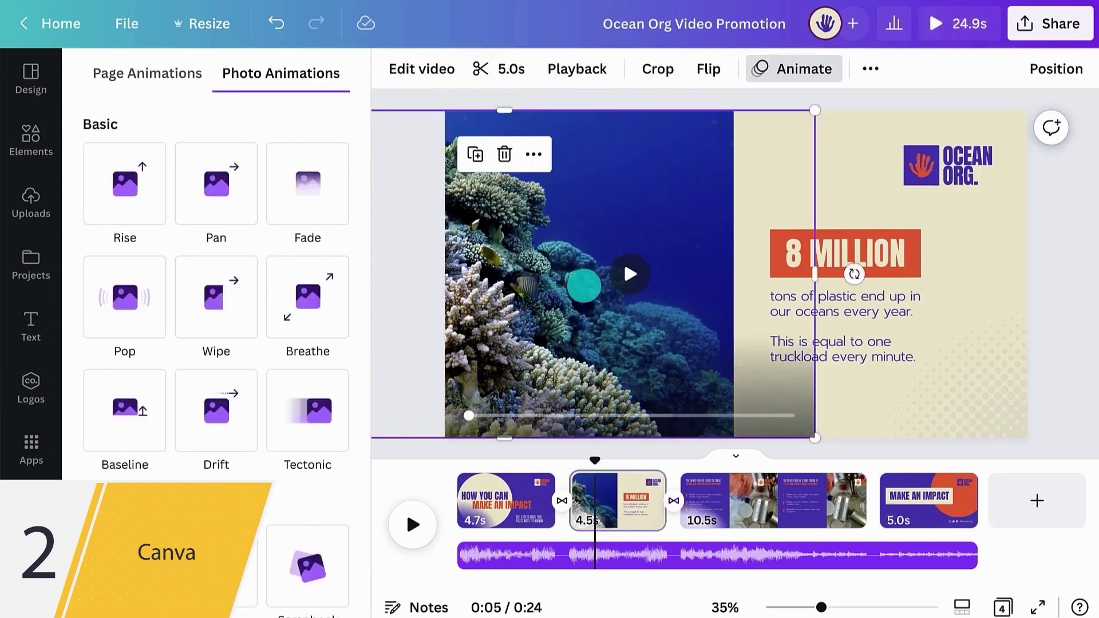
scroll(363, 361, down, 5)
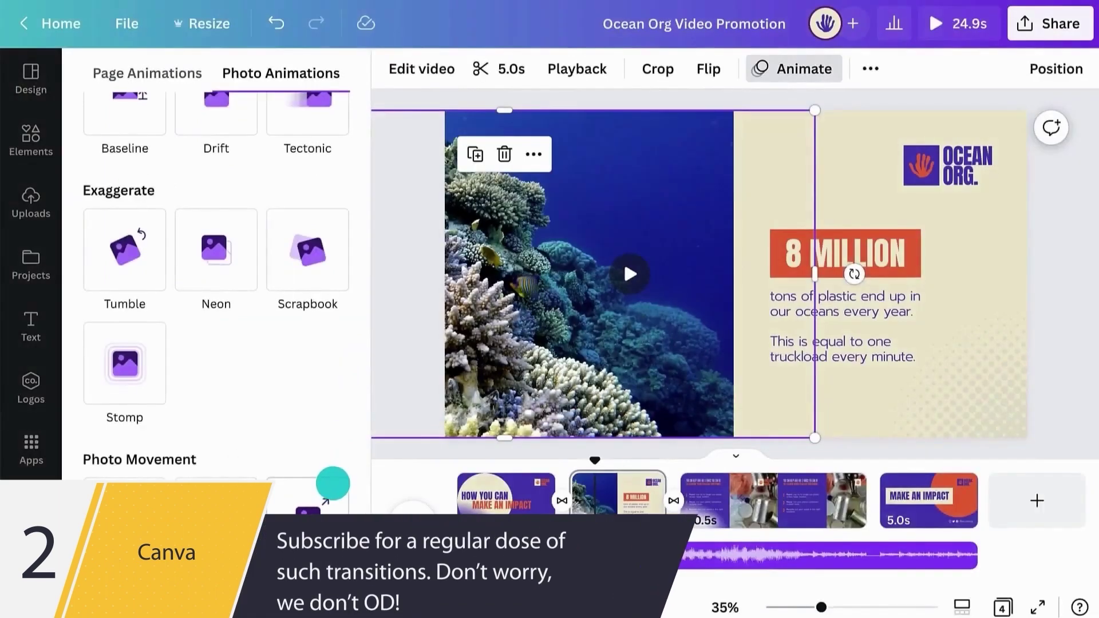
click(332, 482)
scroll(332, 482, down, 2)
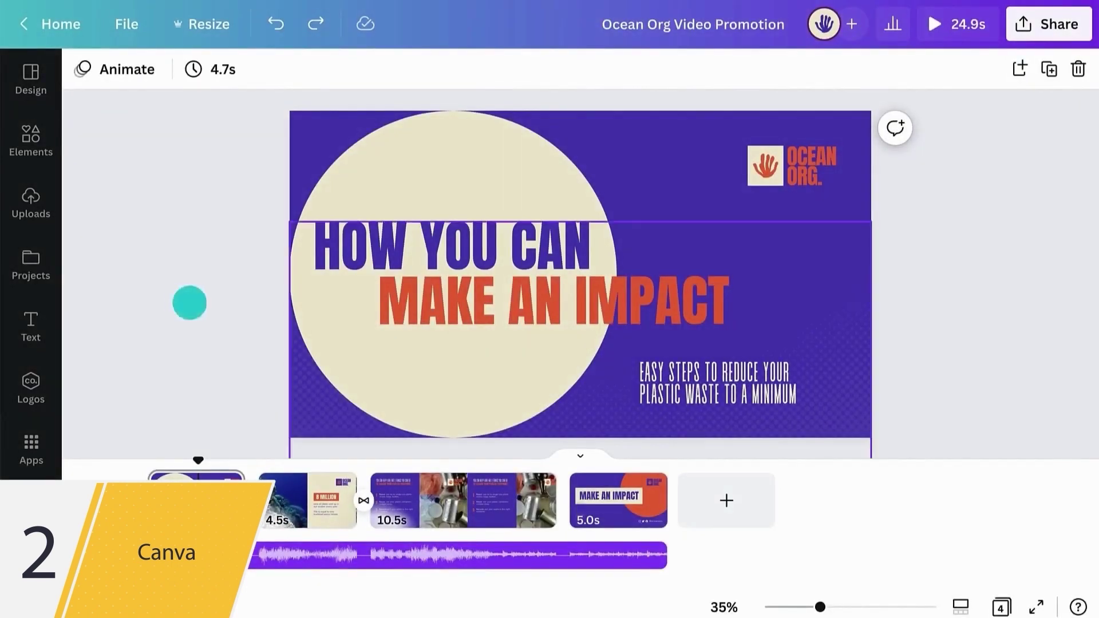
Step: Give the EASY STEPS subtitle a Rise animation and show its own timing track
mouse_move(727, 395)
mouse_down()
mouse_move(746, 351)
mouse_move(684, 355)
mouse_move(744, 376)
mouse_move(727, 400)
mouse_up()
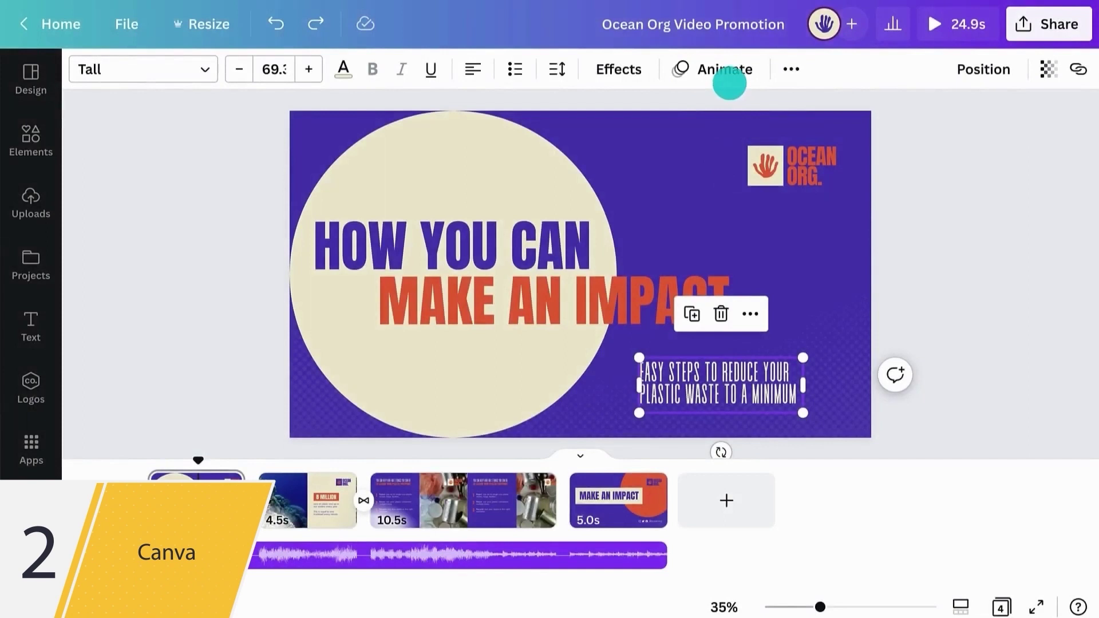
click(725, 70)
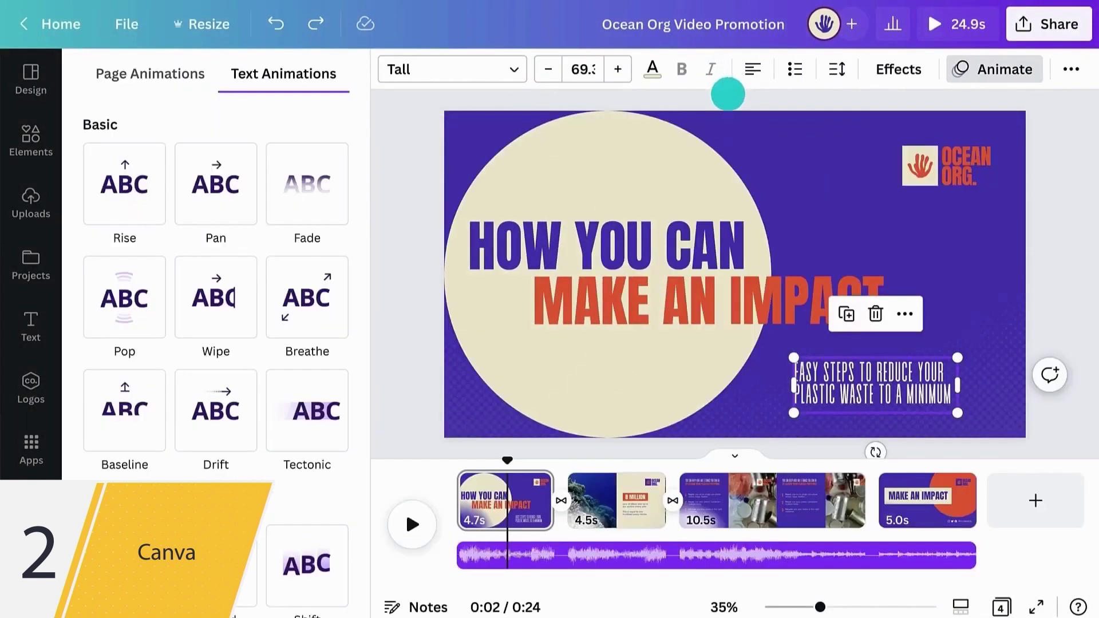
click(128, 166)
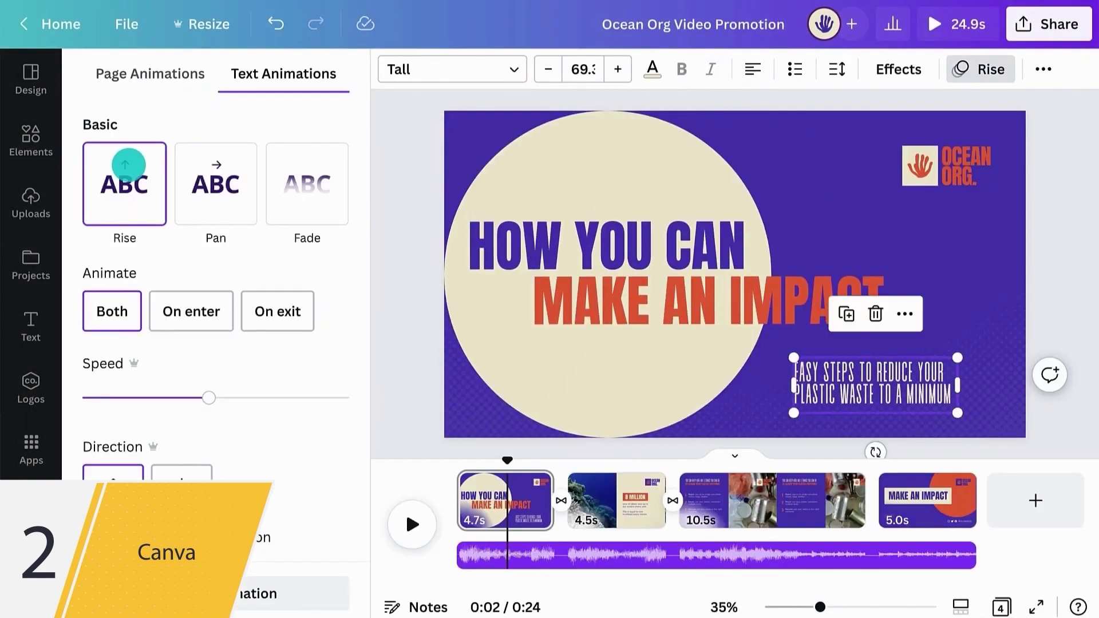
right_click(875, 383)
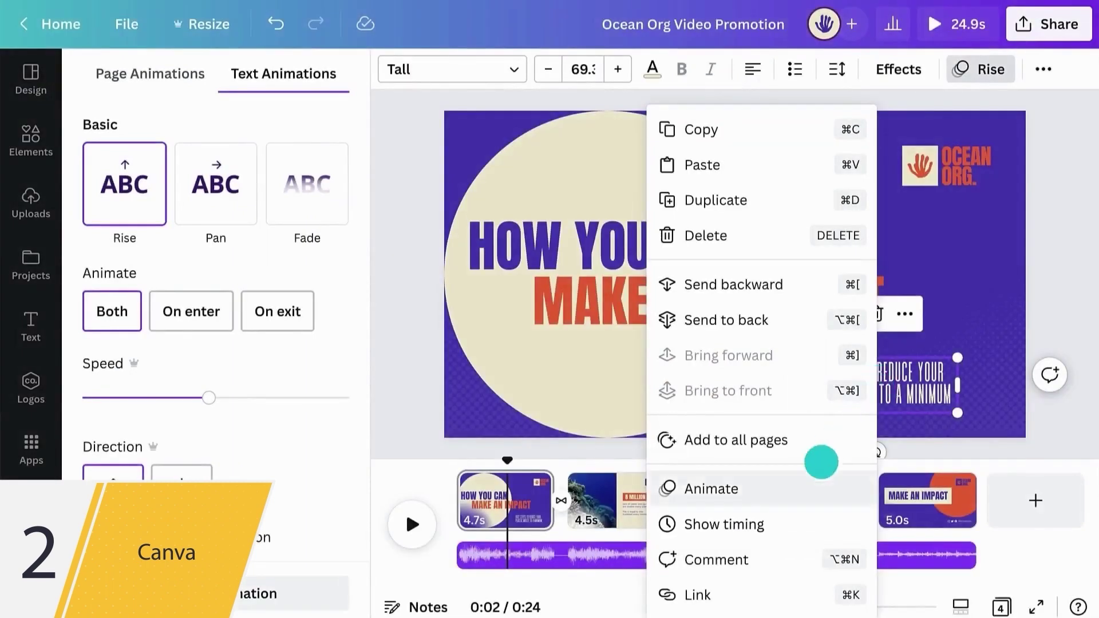
click(778, 522)
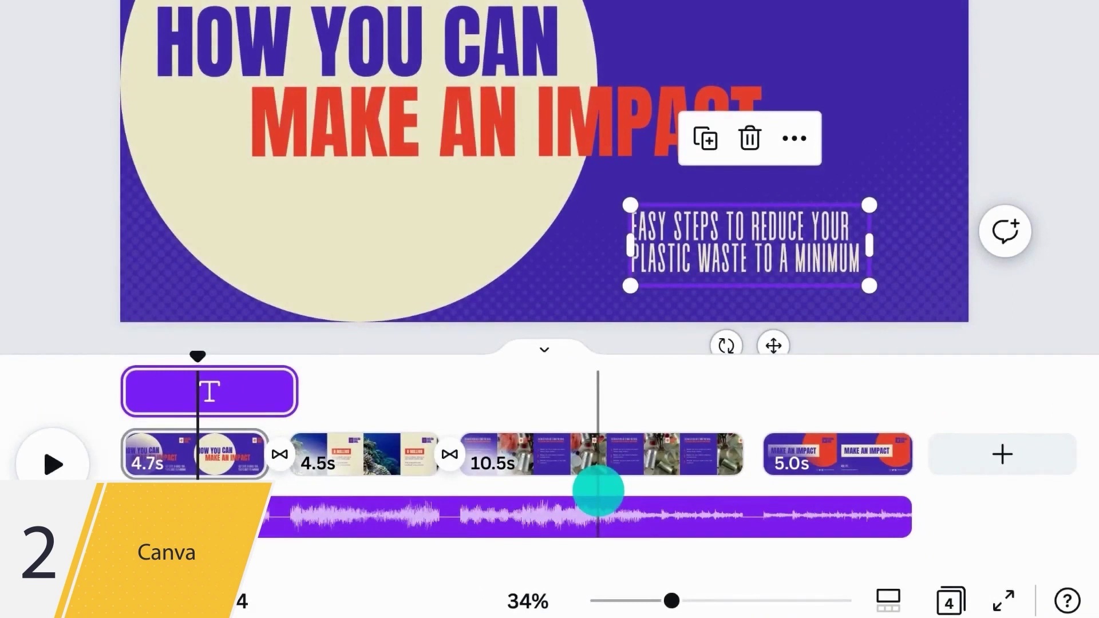
Step: Make the subtitle start at 1.6 s and last 2.5 s, then play the page
drag(124, 391, 178, 384)
drag(279, 393, 235, 393)
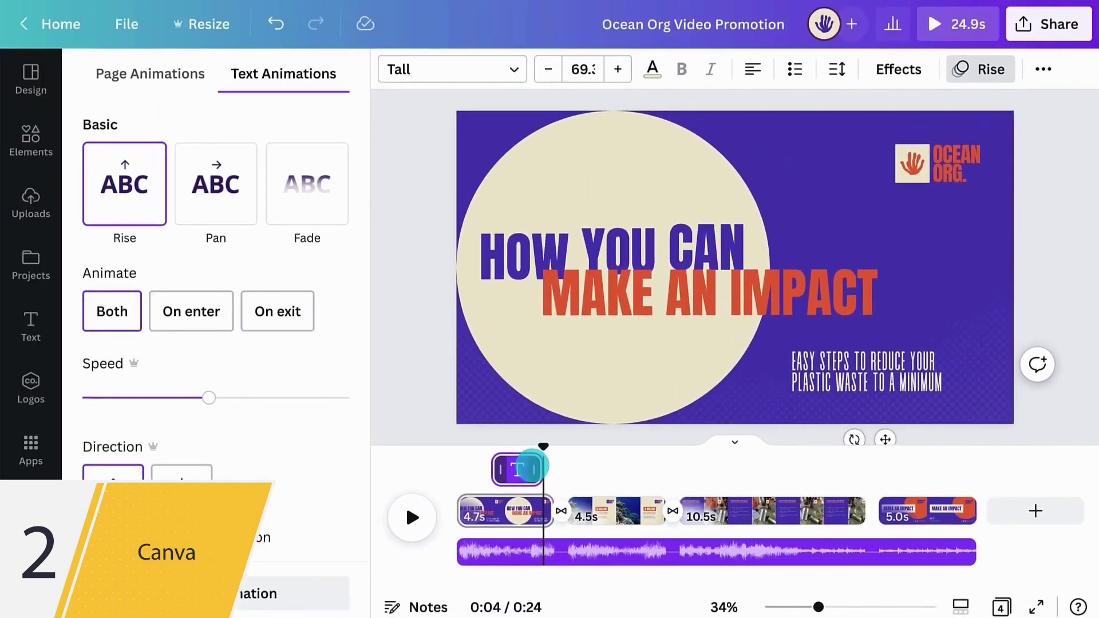
click(405, 502)
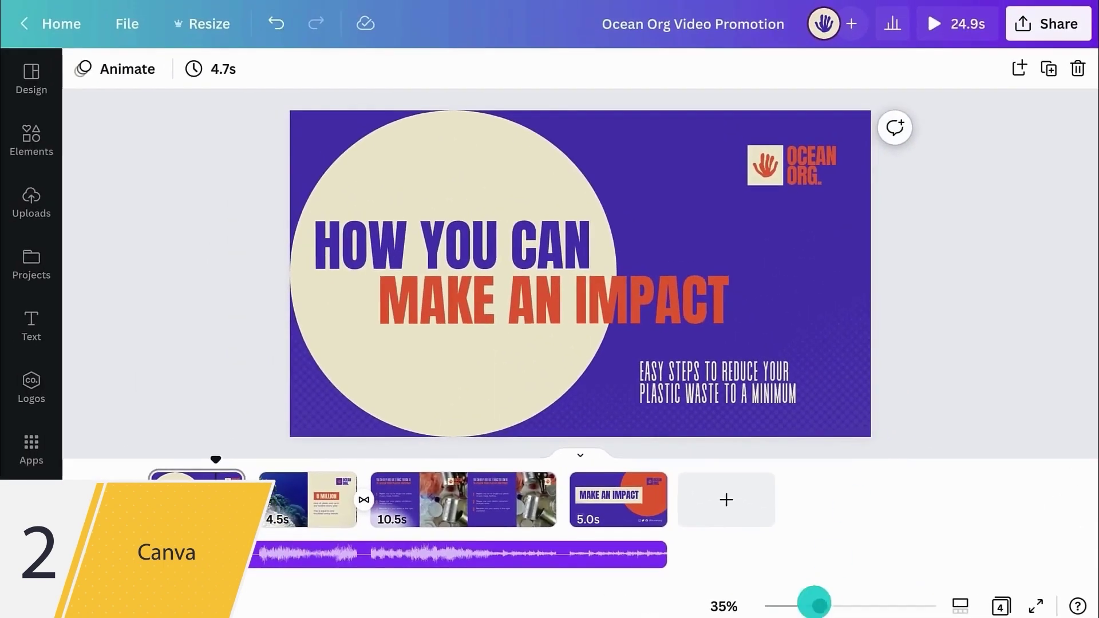
mouse_move(814, 601)
mouse_down()
mouse_move(841, 605)
mouse_move(818, 603)
mouse_up()
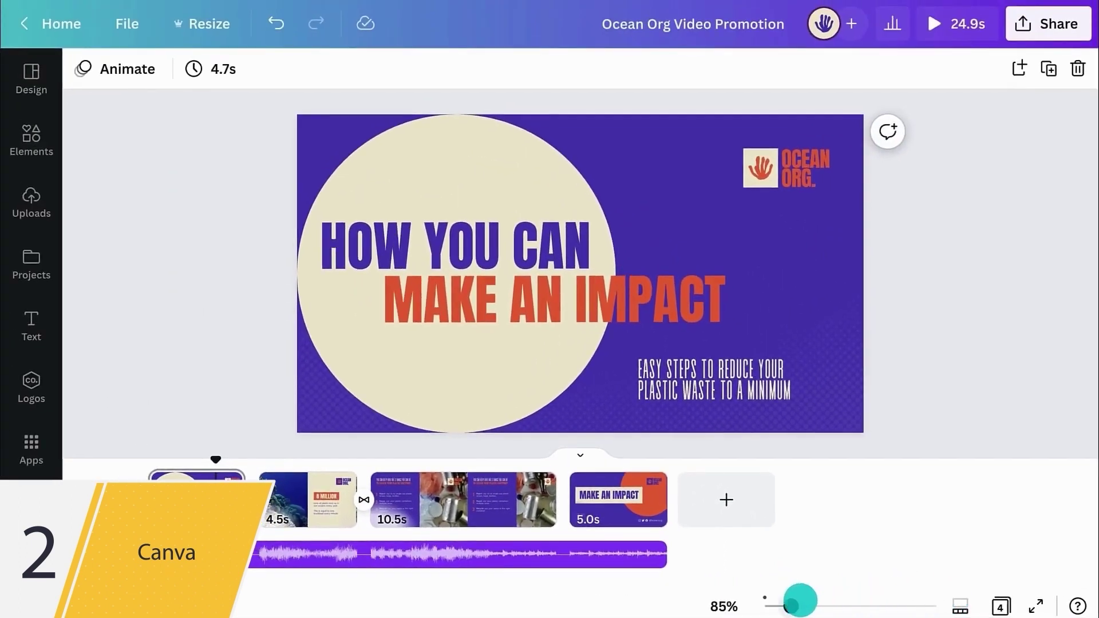
drag(799, 601, 821, 605)
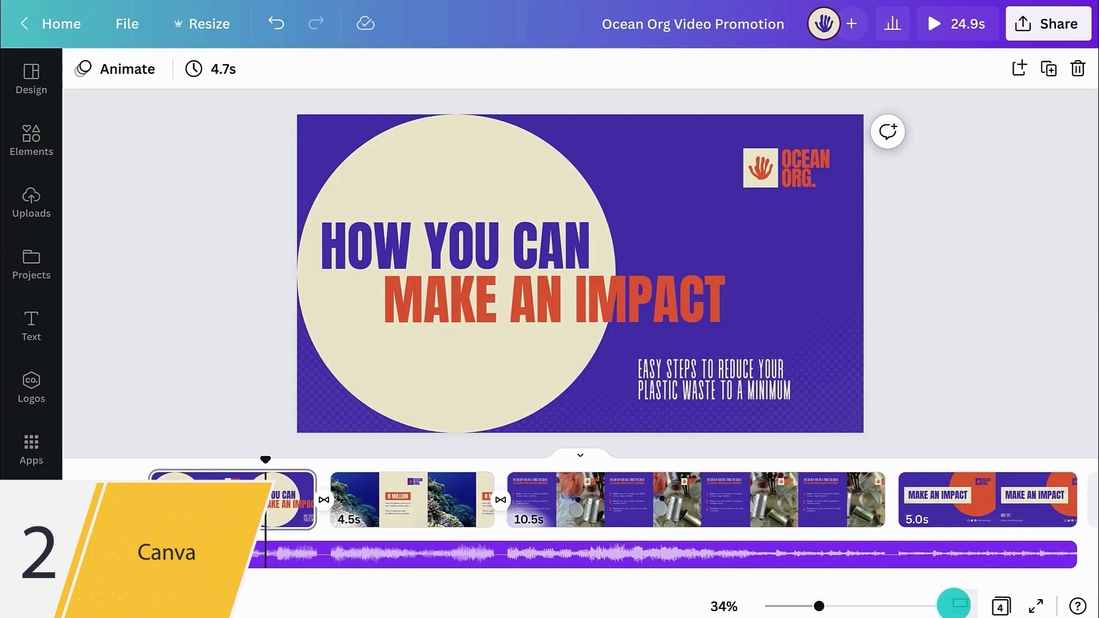
drag(265, 460, 121, 461)
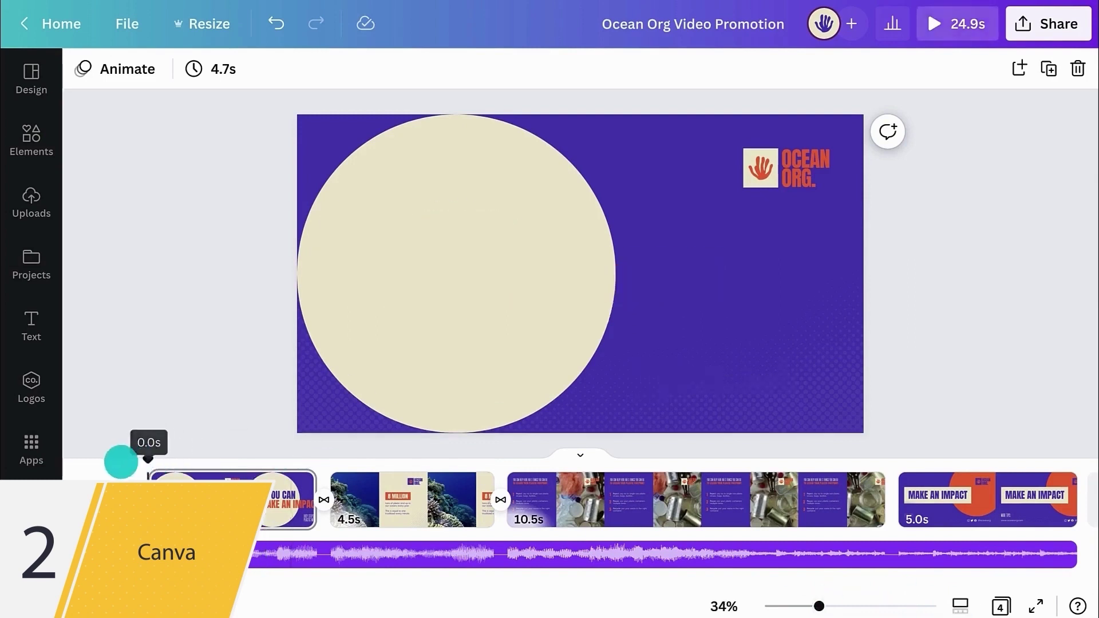
click(117, 472)
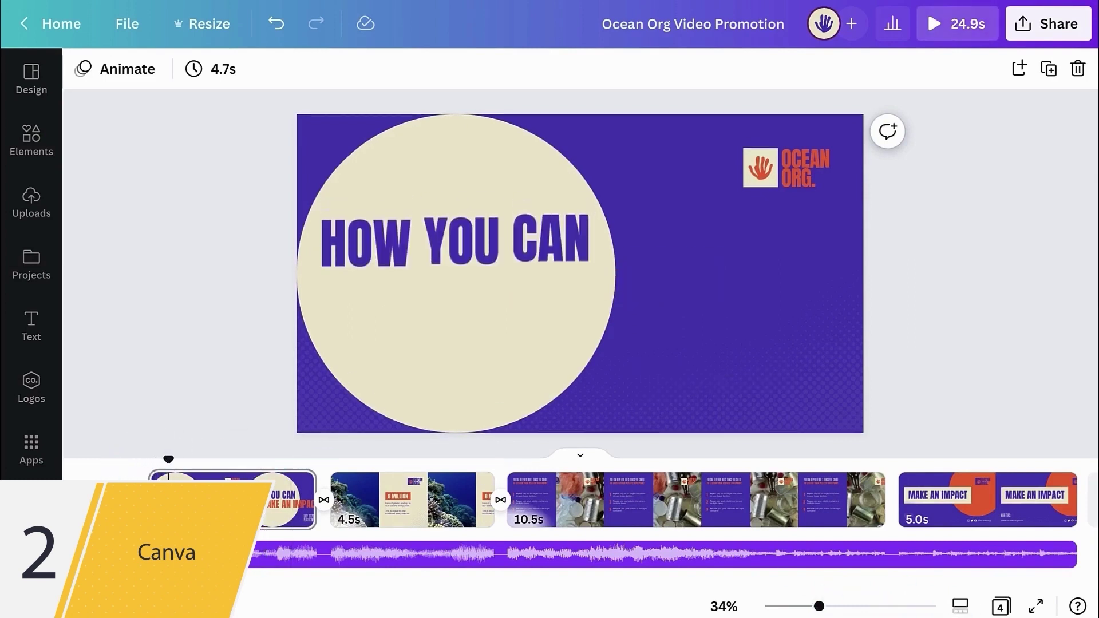